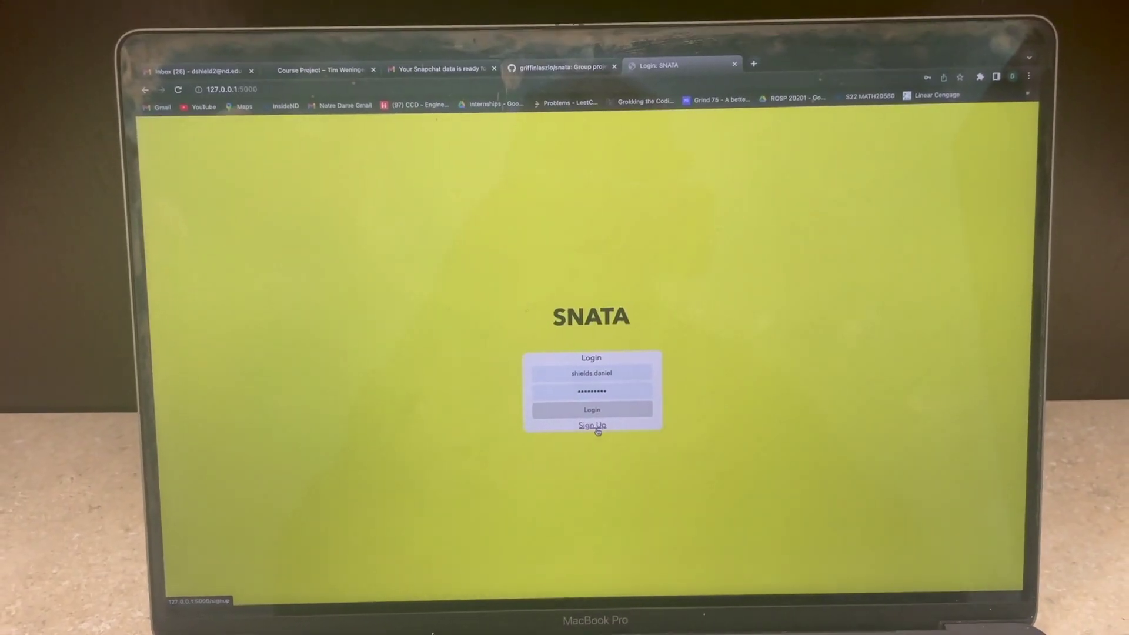
Step: Log in to SNATA with the entered username and password
click(628, 408)
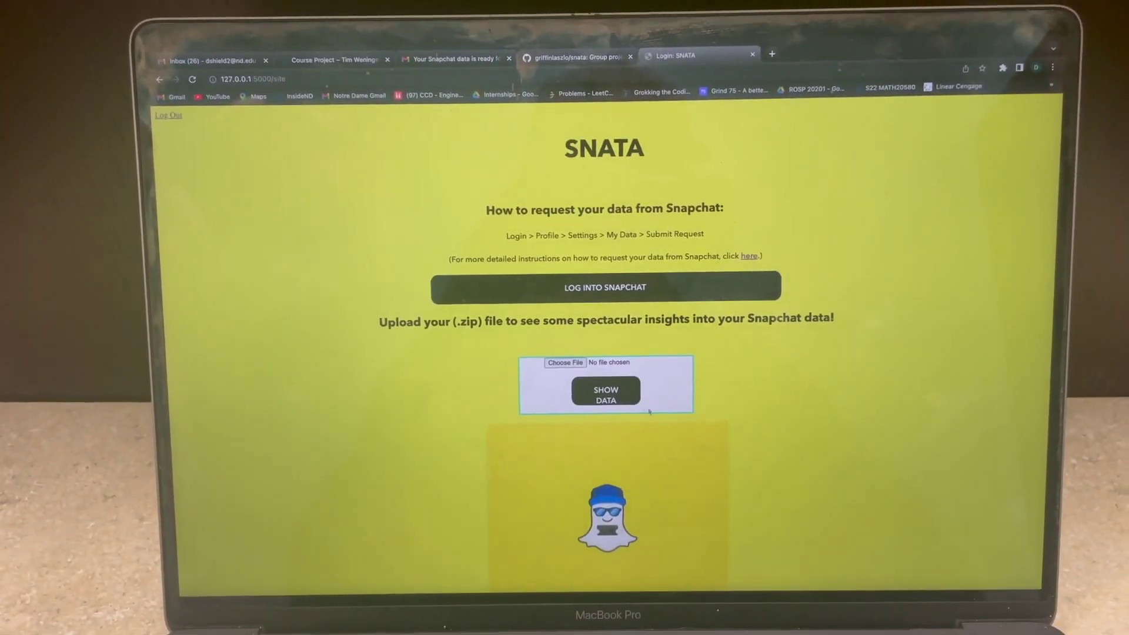
scroll(732, 432, down, 1)
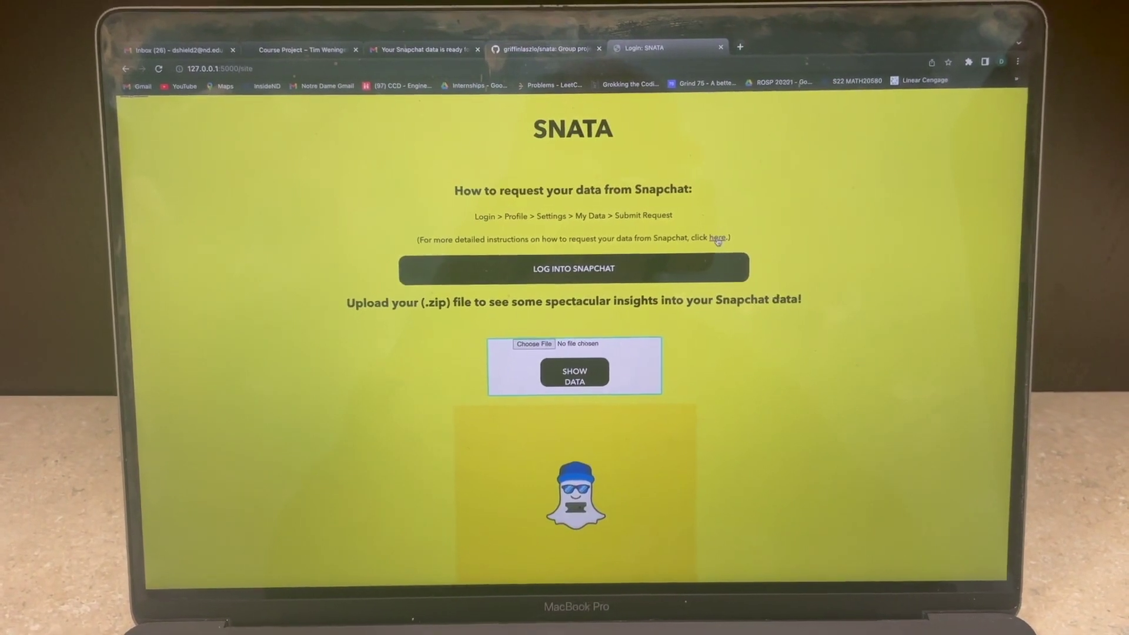
Step: Read the detailed Snapchat data-request instructions, then go back to the upload page
click(718, 239)
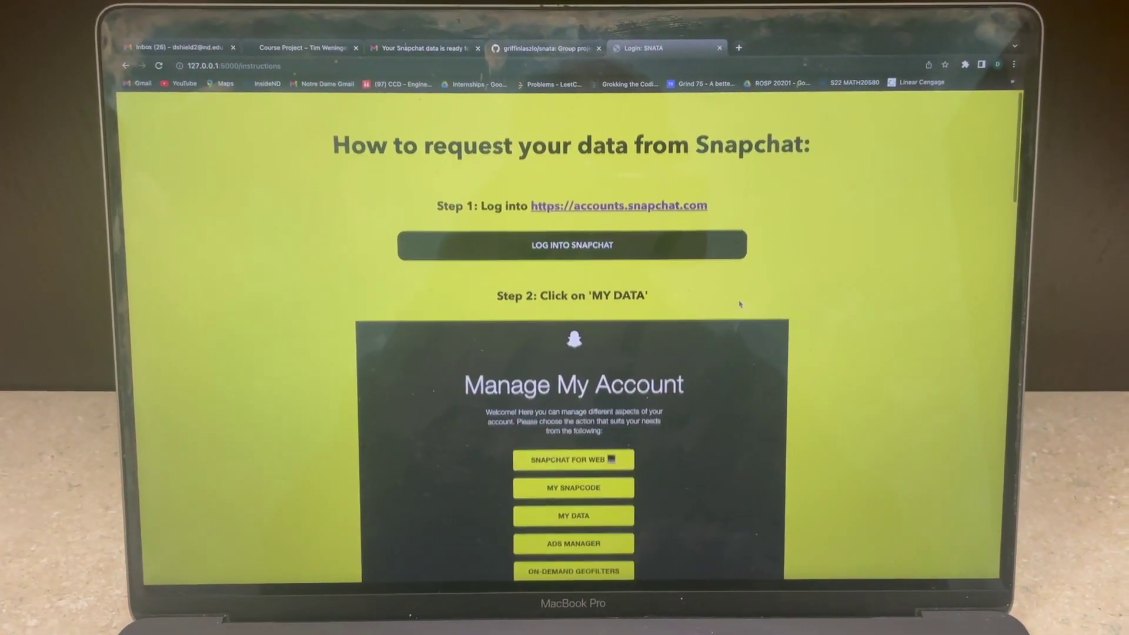
scroll(740, 305, down, 5)
scroll(742, 309, down, 1)
scroll(742, 310, down, 1)
scroll(742, 311, down, 2)
scroll(742, 312, down, 3)
scroll(745, 315, down, 5)
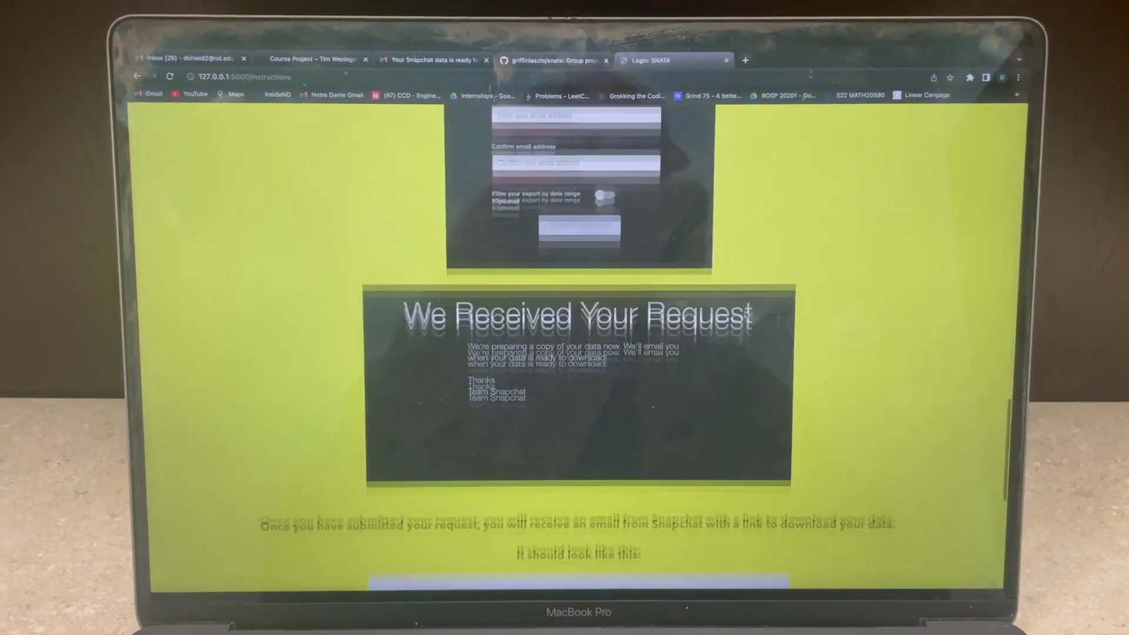
scroll(746, 315, down, 2)
scroll(746, 315, down, 5)
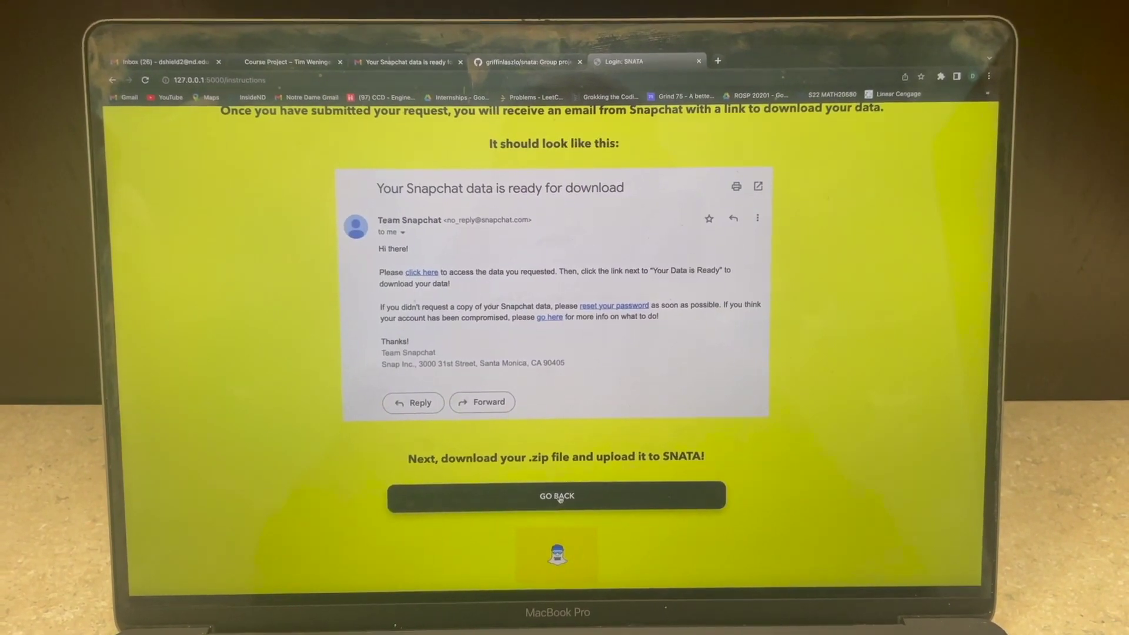
click(552, 494)
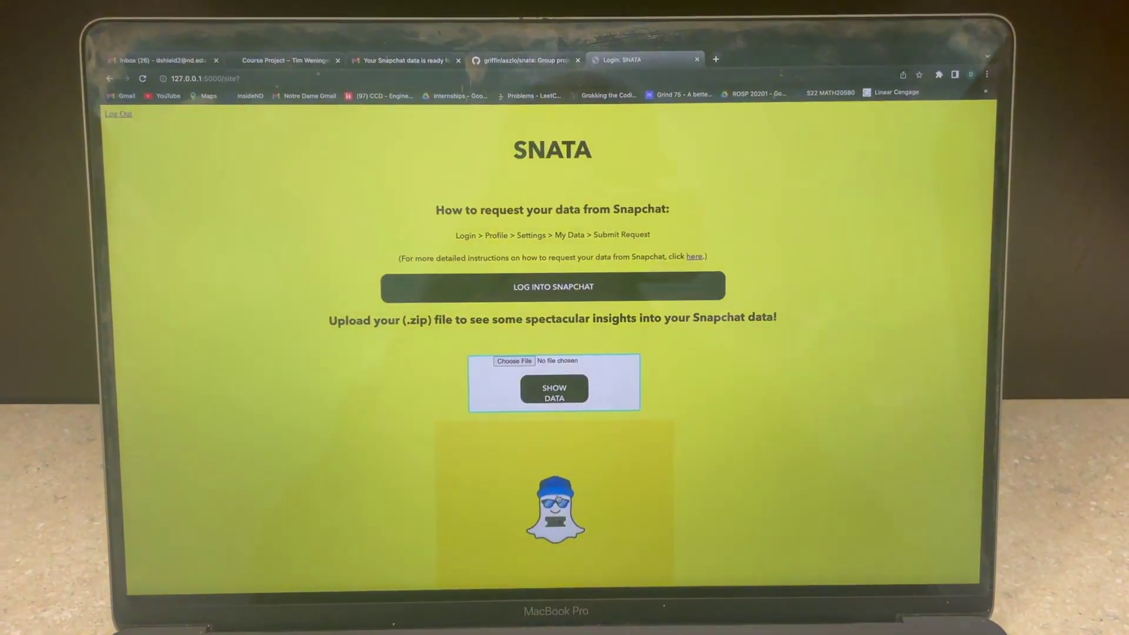
Step: Upload the mydata Snapchat zip archive and submit it with SHOW DATA
click(518, 360)
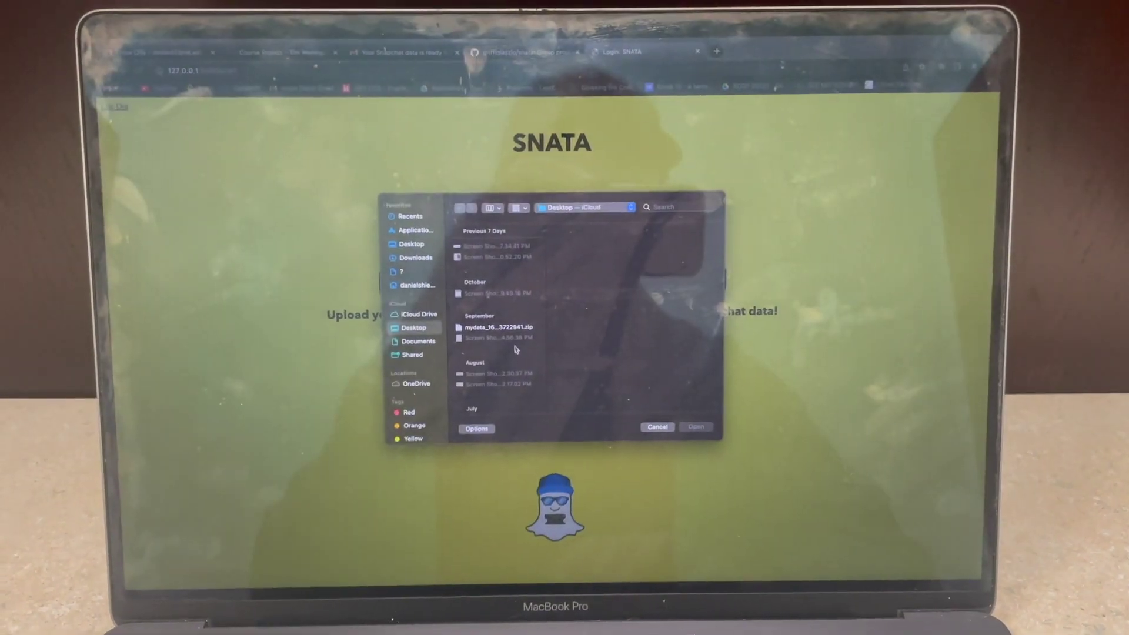
click(512, 327)
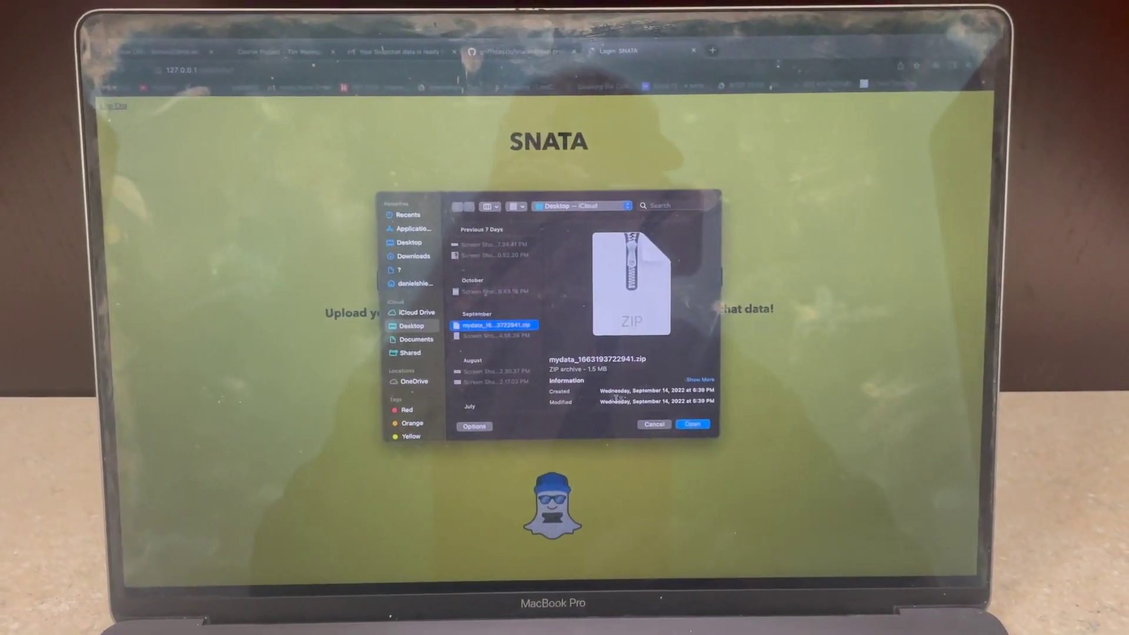
click(695, 428)
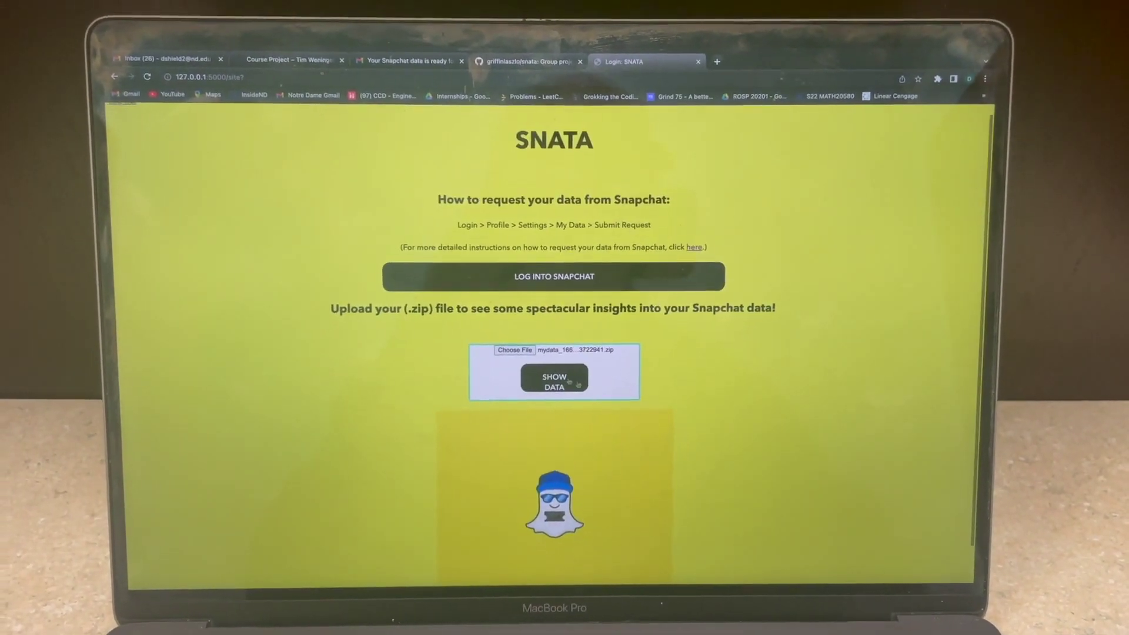
click(548, 383)
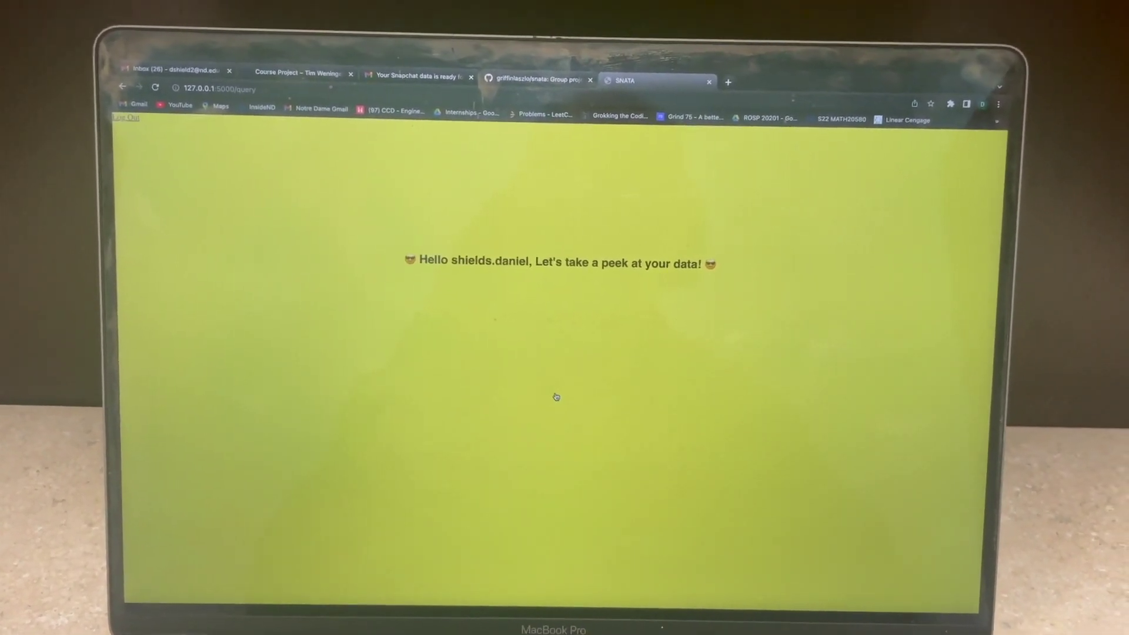
scroll(555, 397, down, 5)
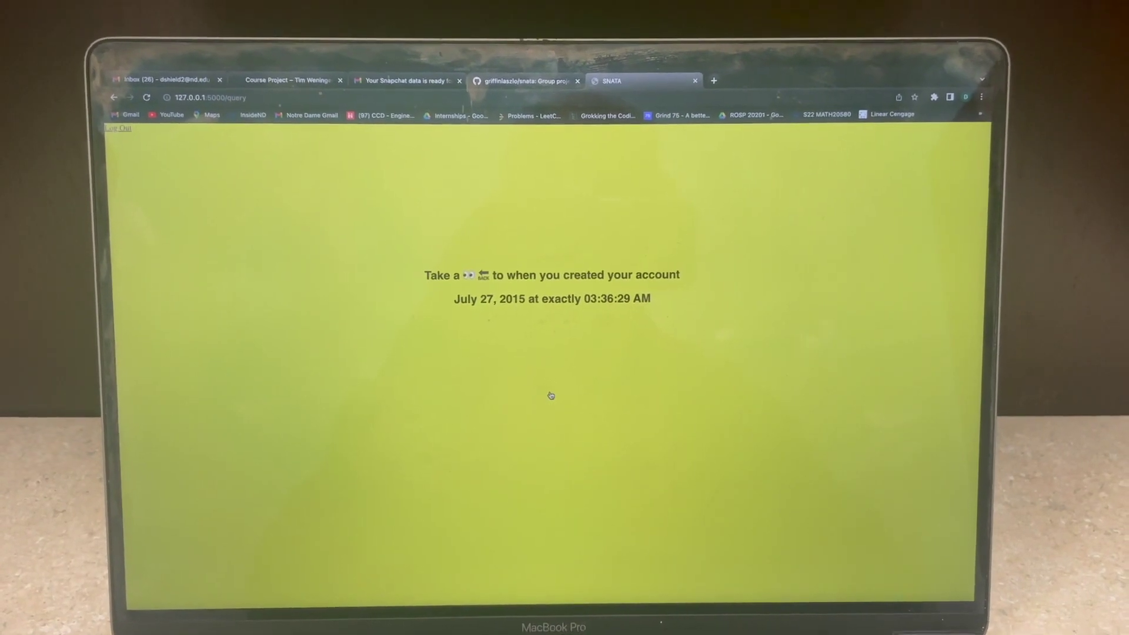
scroll(553, 394, down, 5)
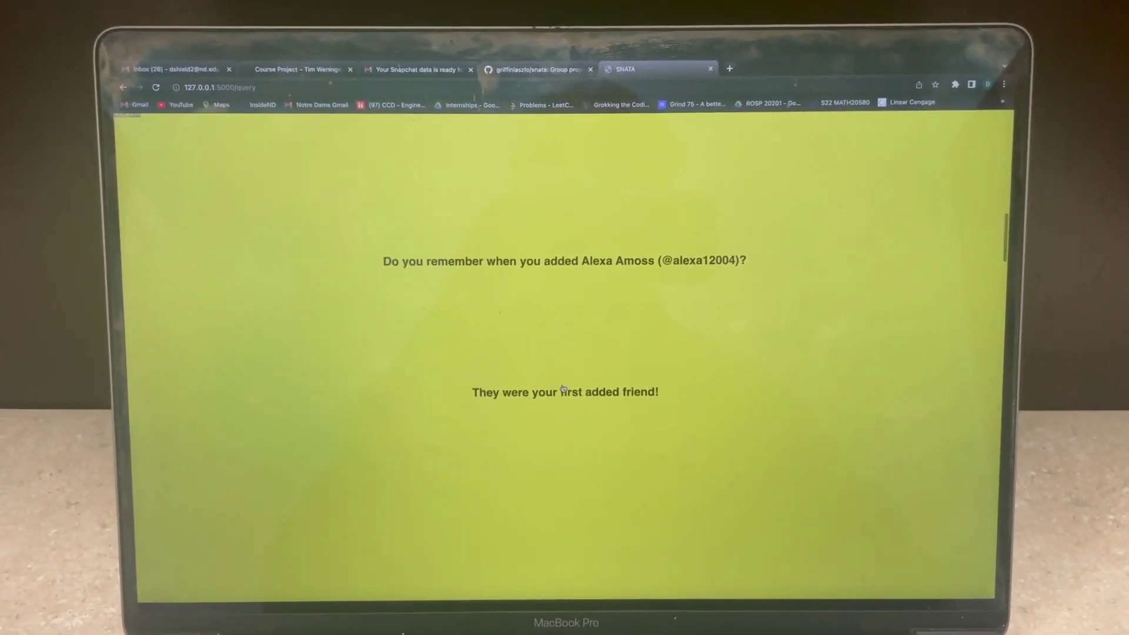
scroll(564, 389, down, 5)
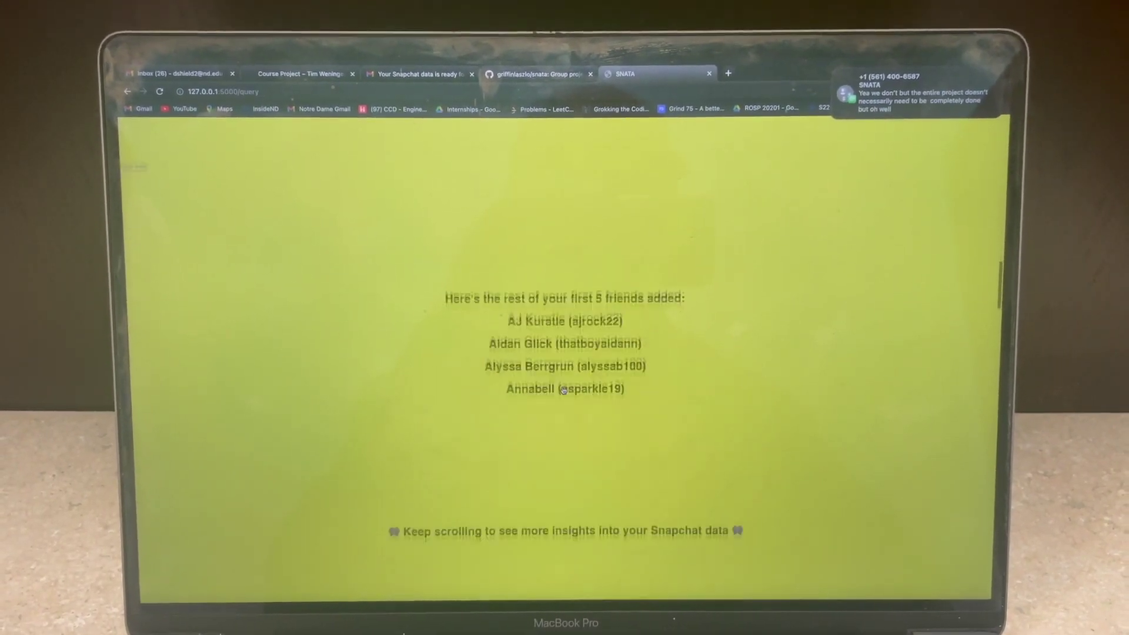
scroll(563, 386, down, 5)
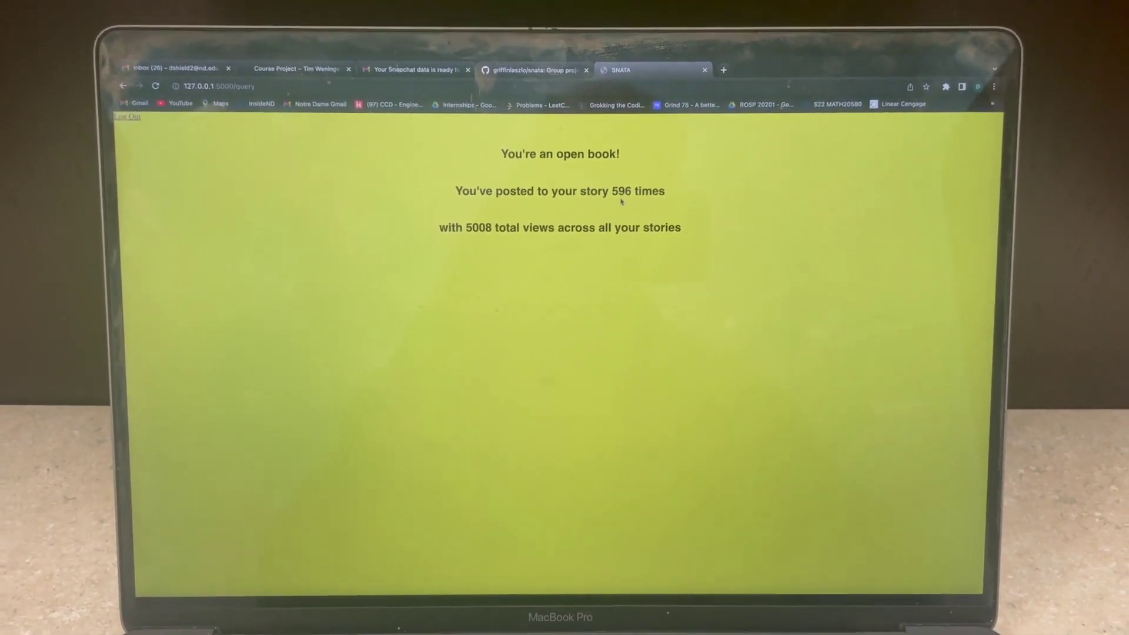
scroll(615, 194, down, 2)
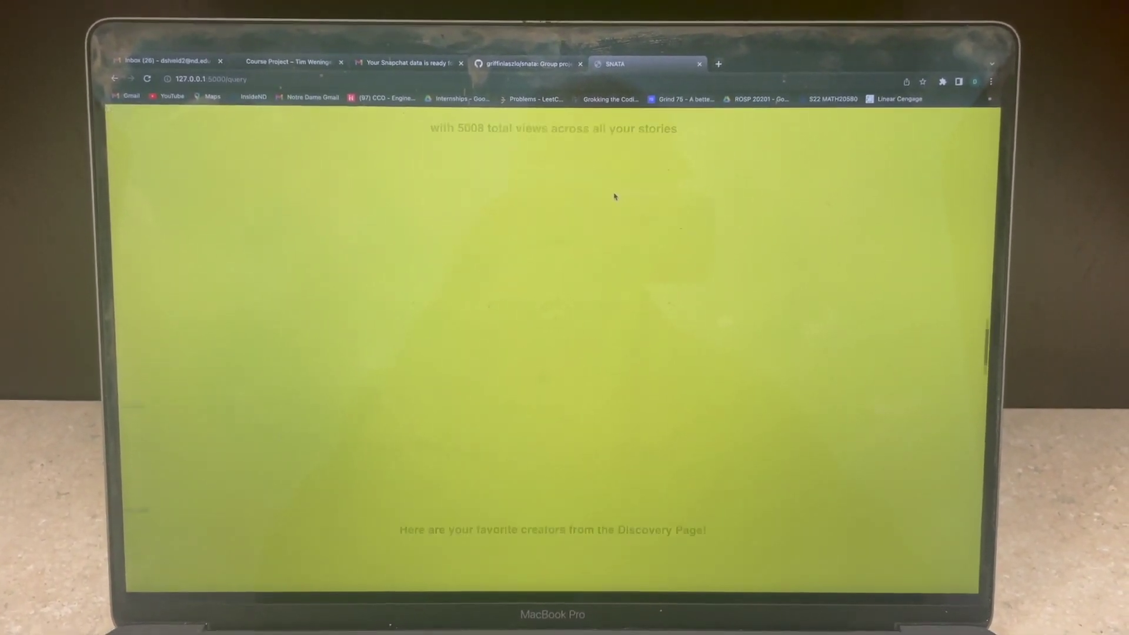
scroll(618, 196, down, 3)
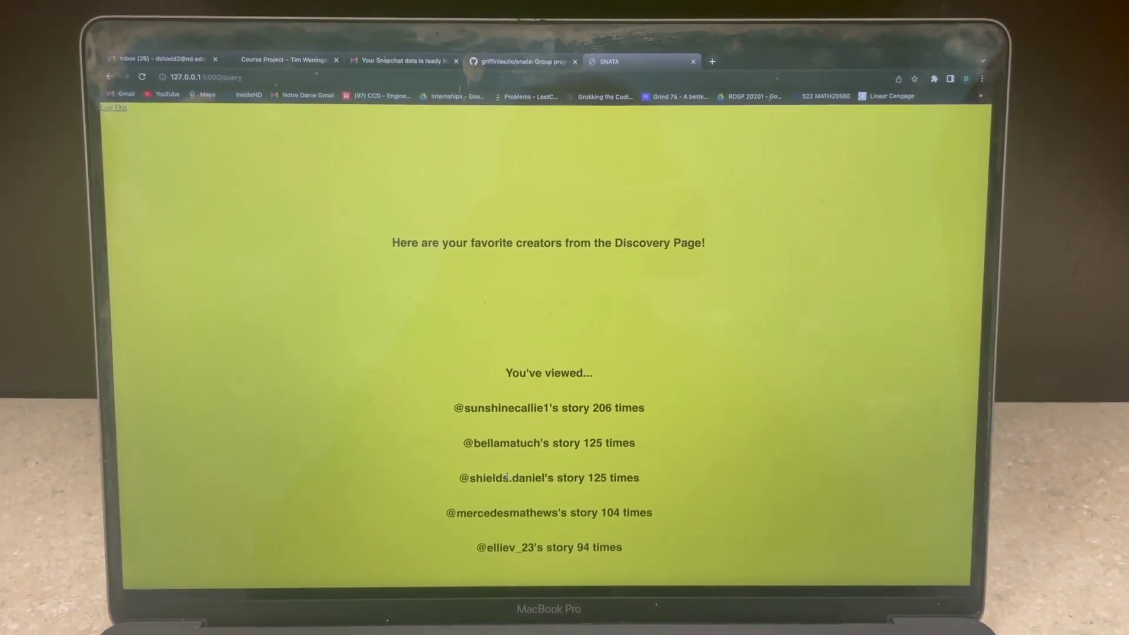
scroll(500, 471, down, 3)
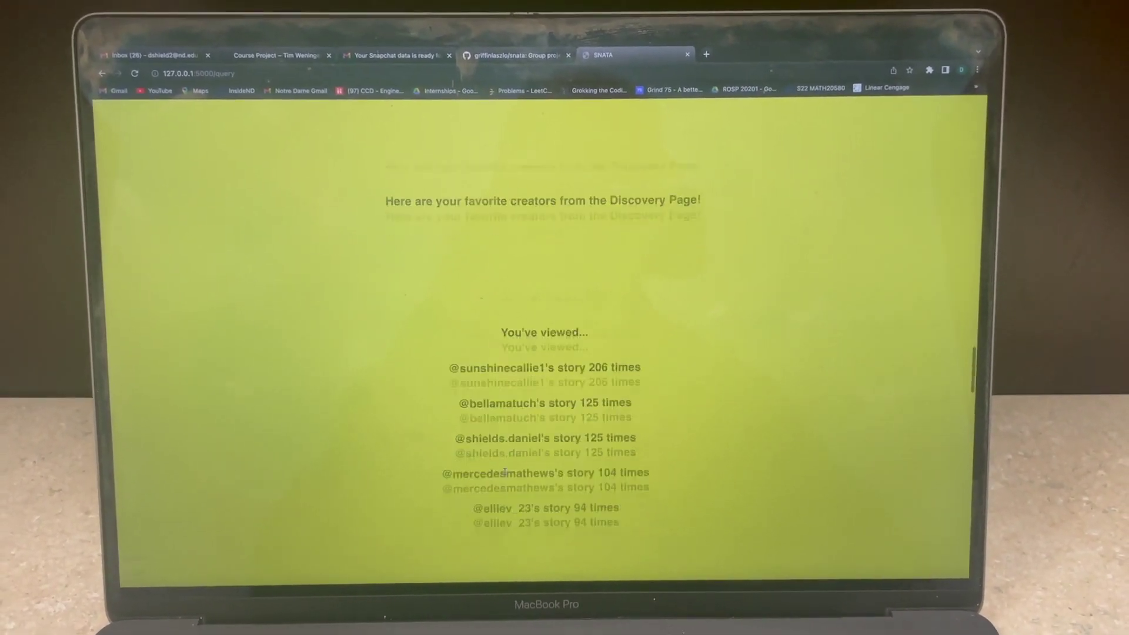
scroll(503, 473, down, 5)
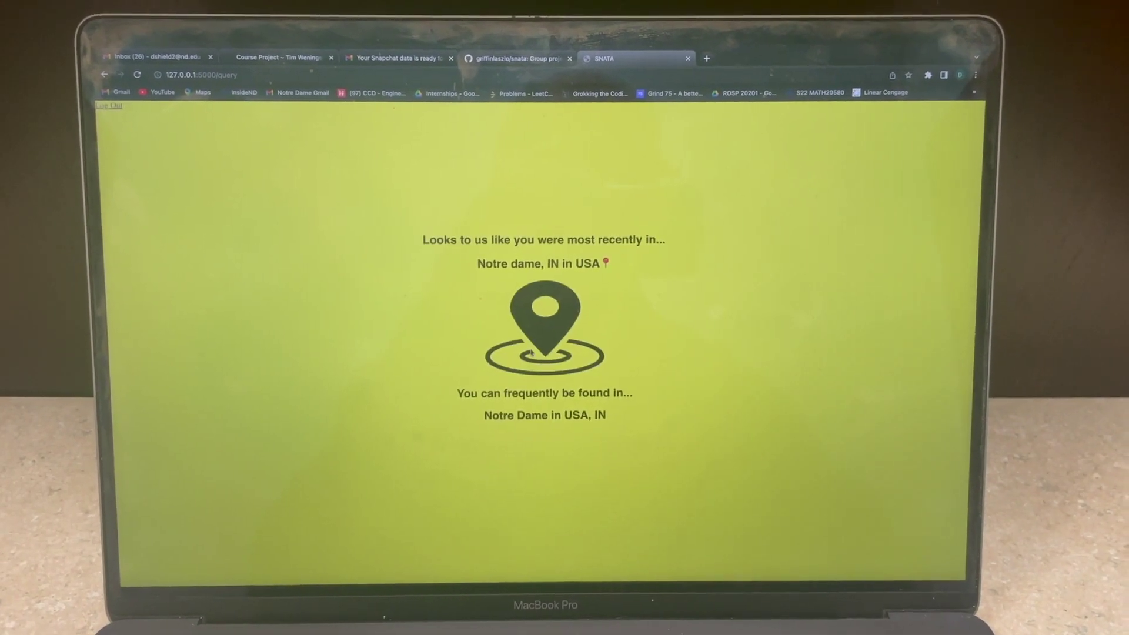
scroll(524, 302, down, 5)
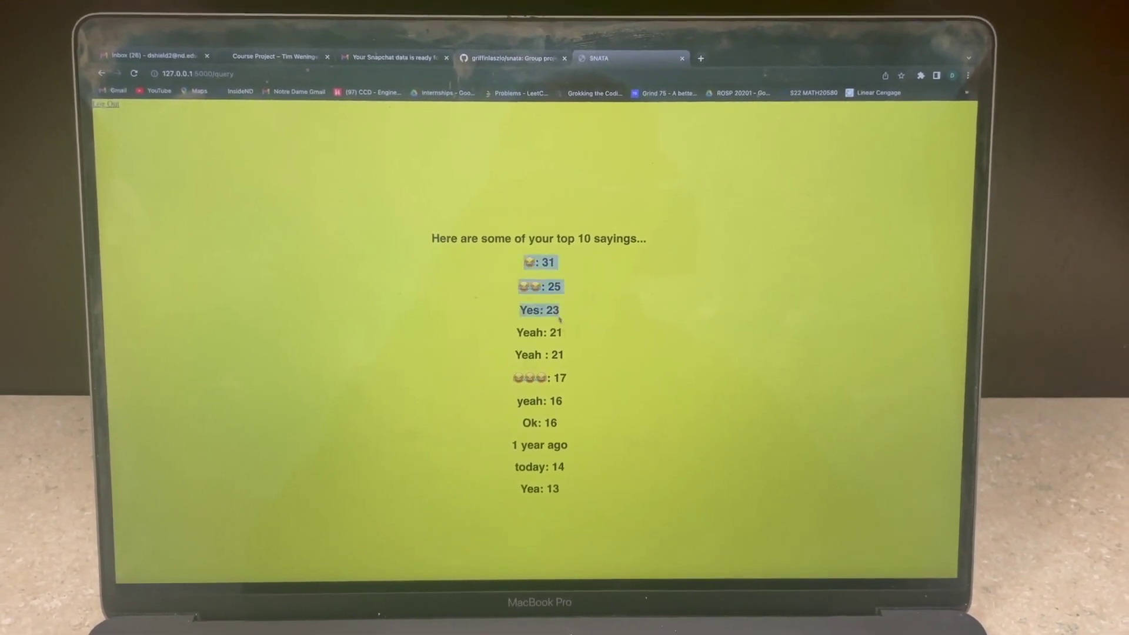
scroll(568, 330, down, 5)
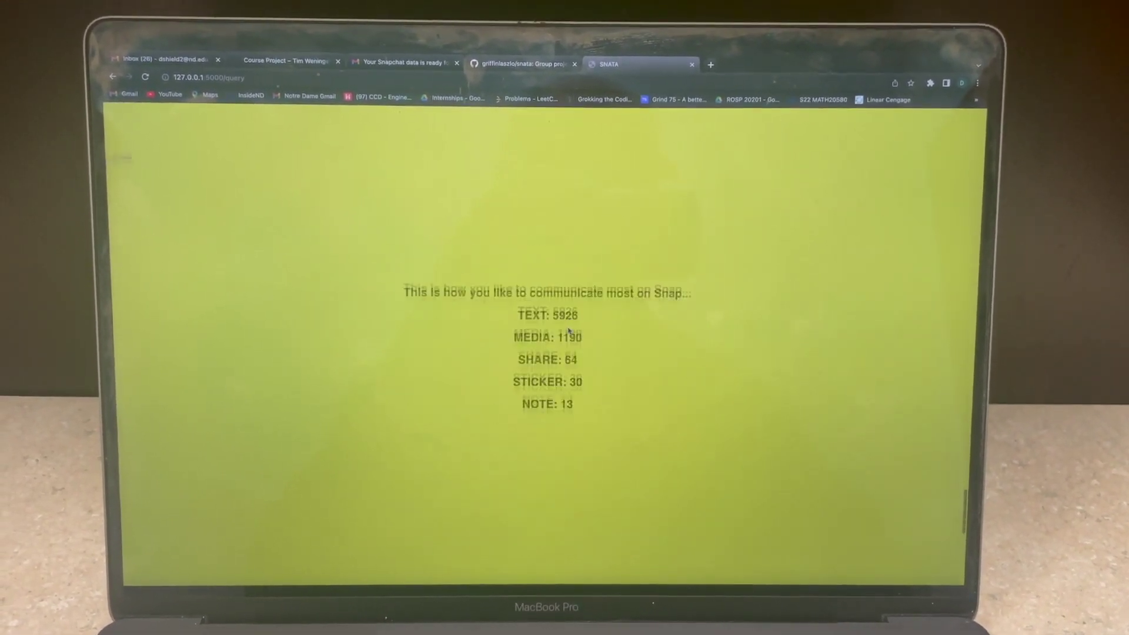
scroll(568, 329, down, 5)
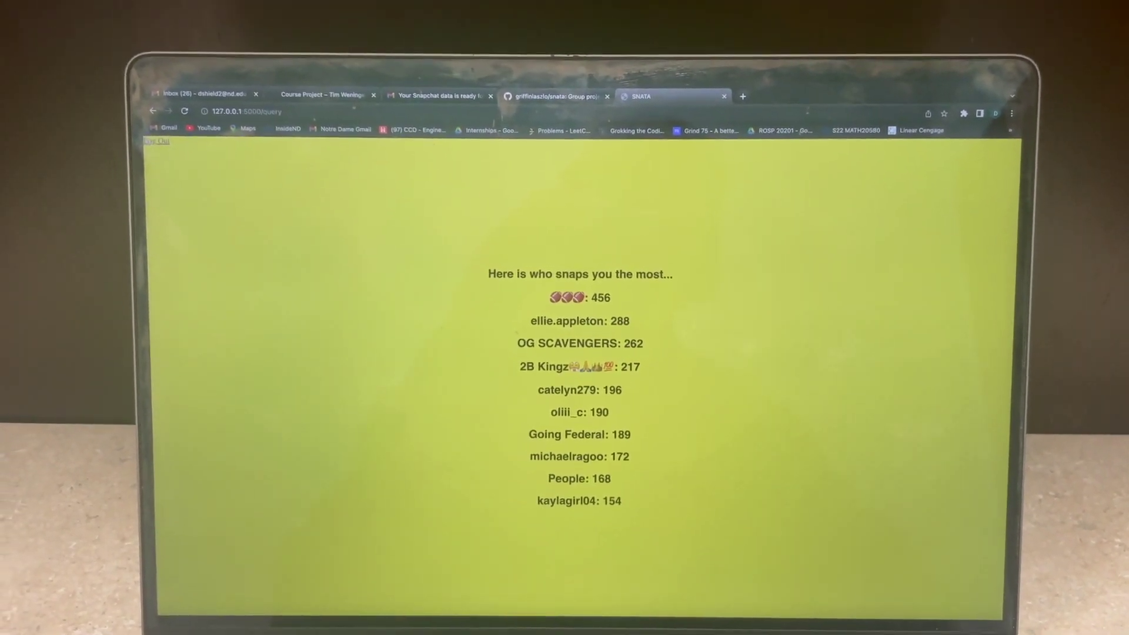
Step: Log out of SNATA using the top-left Log Out link
click(157, 140)
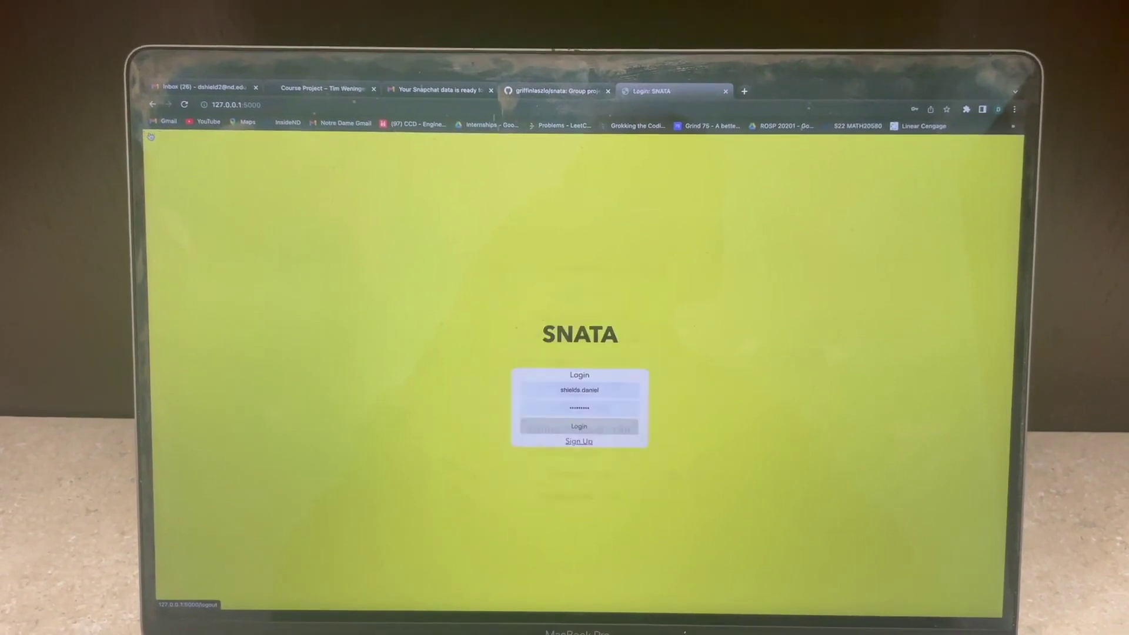